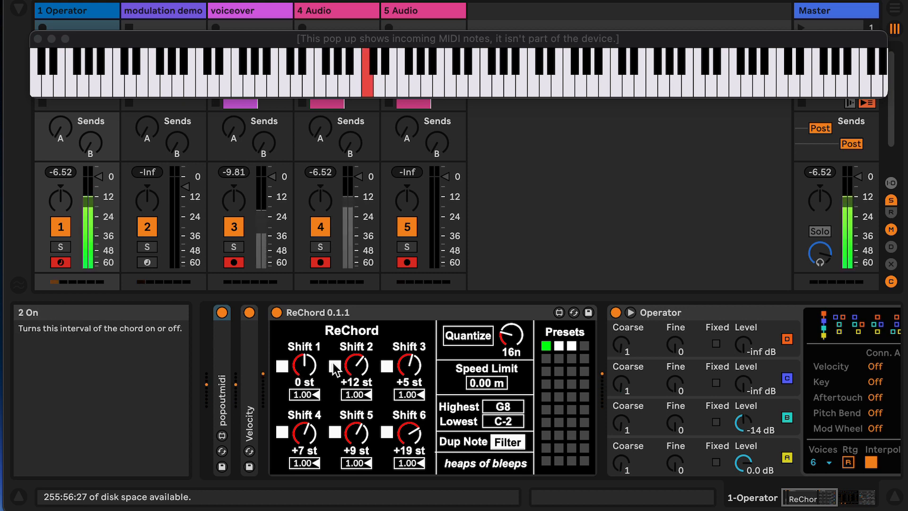
- Turn off ReChord's chord notes 3 to 6 so that only the Shift 1 note stays active
{"action": "left_click", "coordinate": [387, 366]}
{"action": "left_click", "coordinate": [388, 433]}
{"action": "left_click", "coordinate": [335, 433]}
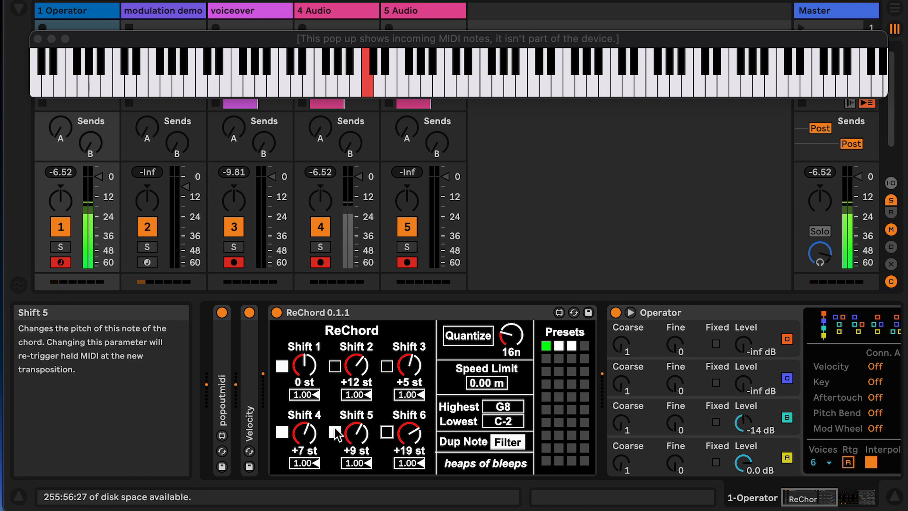
{"action": "left_click", "coordinate": [282, 432]}
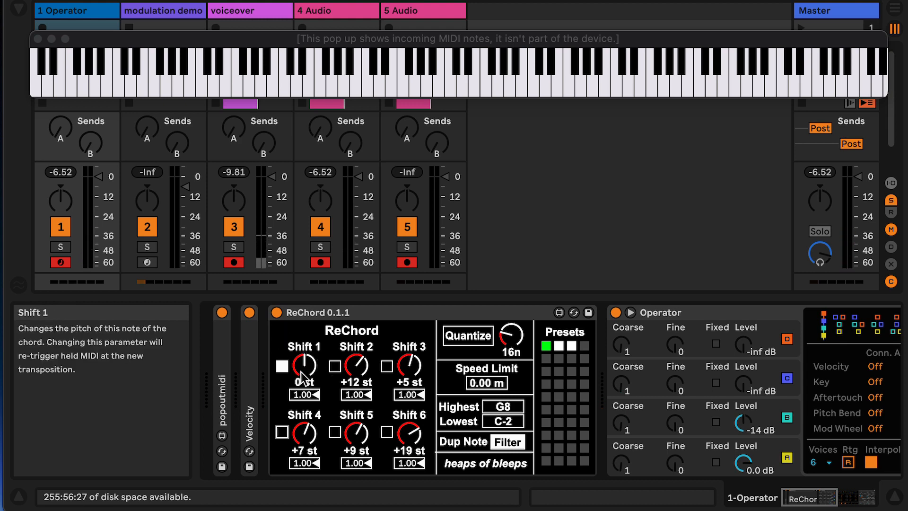
- Turn on the second chord note and vary its pitch shift, lowering it to +2 st and returning it to +12 st
{"action": "left_click", "coordinate": [335, 366]}
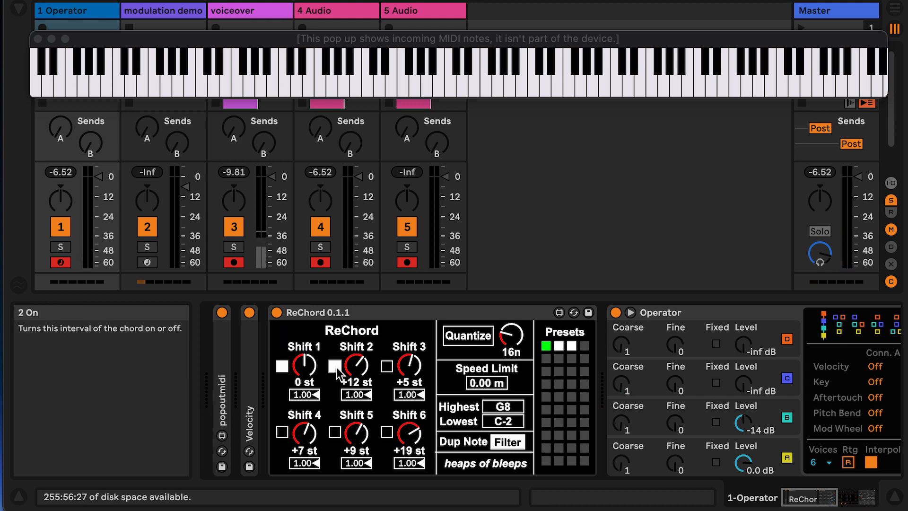
{"action": "left_click_drag", "start_coordinate": [354, 372], "coordinate": [354, 385]}
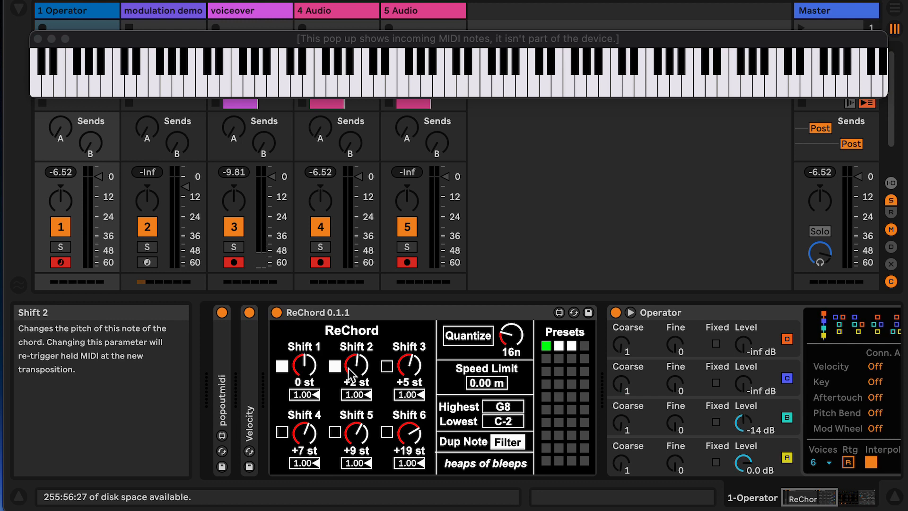
{"action": "left_click_drag", "start_coordinate": [351, 374], "coordinate": [352, 372]}
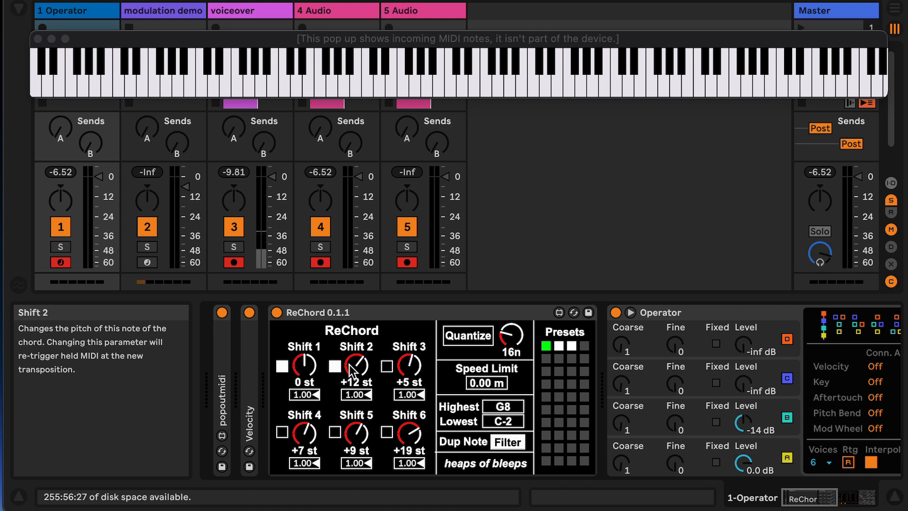
- Turn on the third, fourth, fifth and sixth chord notes in ReChord
{"action": "left_click", "coordinate": [387, 367]}
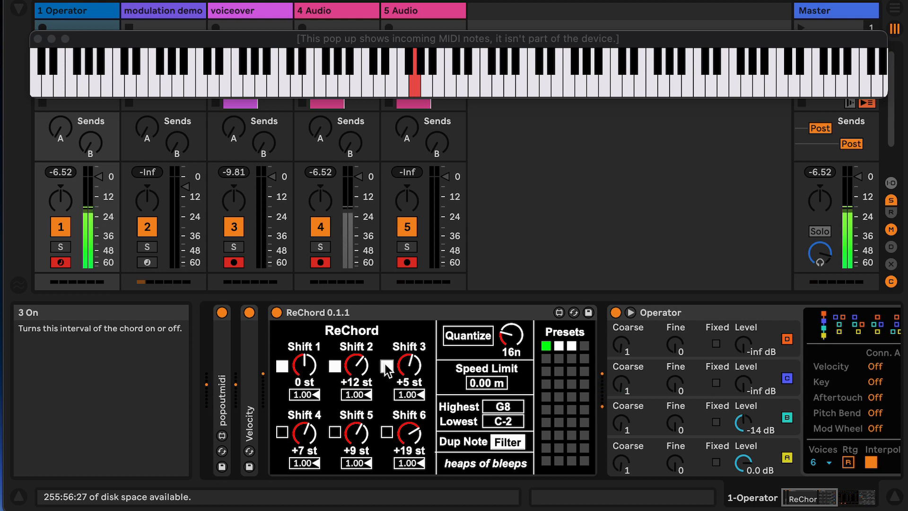
{"action": "left_click", "coordinate": [335, 431]}
{"action": "left_click", "coordinate": [281, 433]}
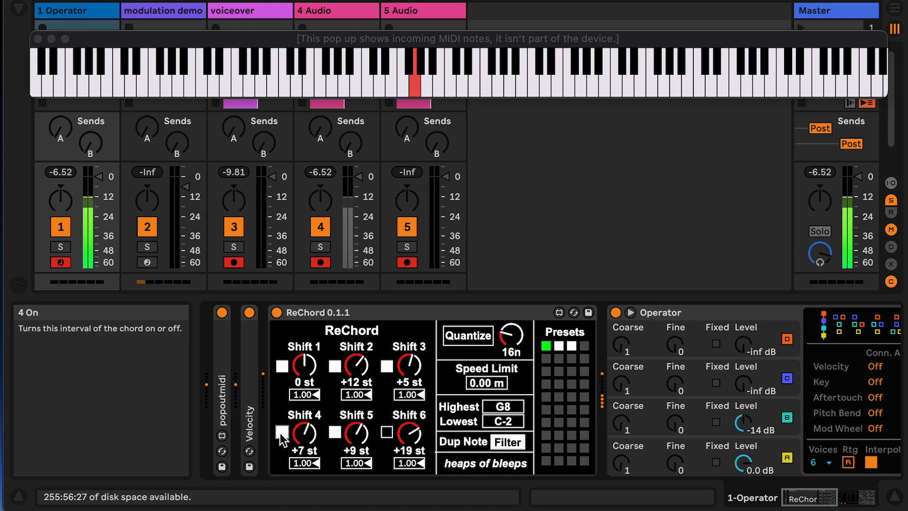
{"action": "left_click", "coordinate": [387, 432]}
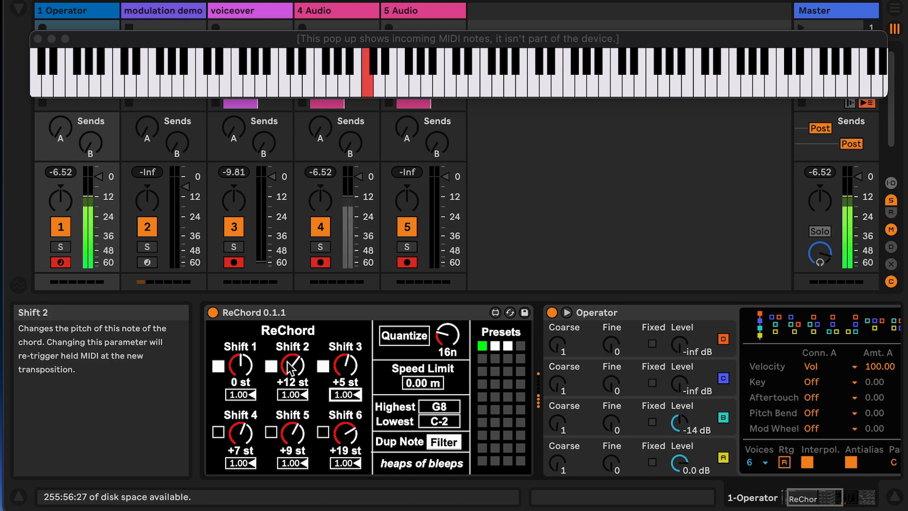
- Scale the second chord note's velocity to 2.00 and reset it to 1.00
{"action": "left_click_drag", "start_coordinate": [289, 394], "coordinate": [289, 375]}
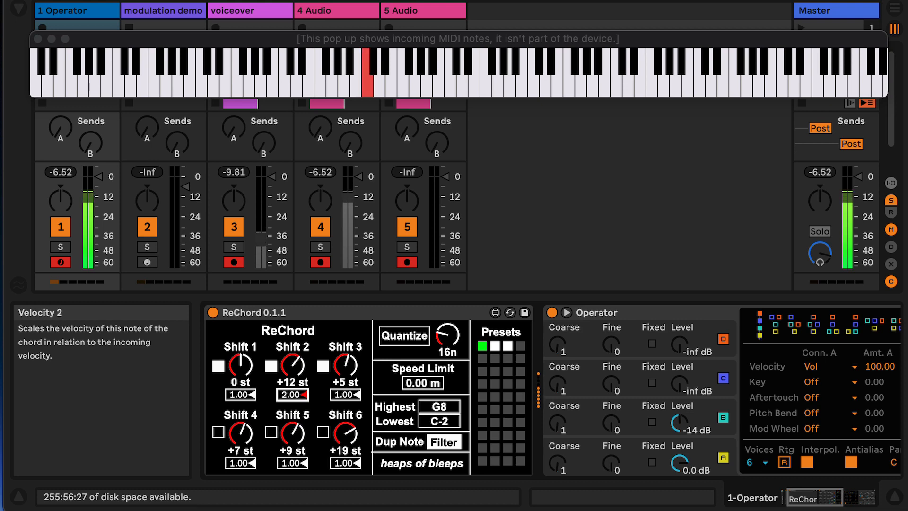
{"action": "double_click", "coordinate": [291, 397]}
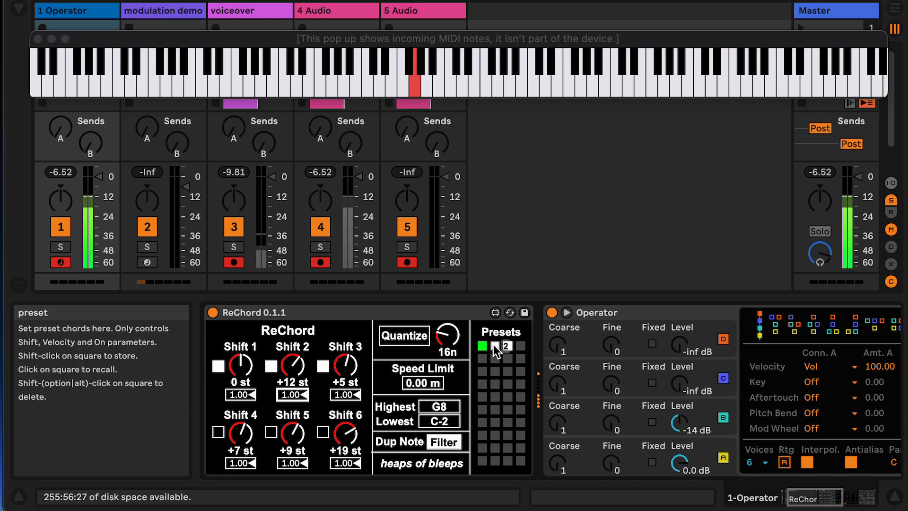
- Recall ReChord's stored chord presets in turn: third, first, second and third again
{"action": "left_click", "coordinate": [505, 346]}
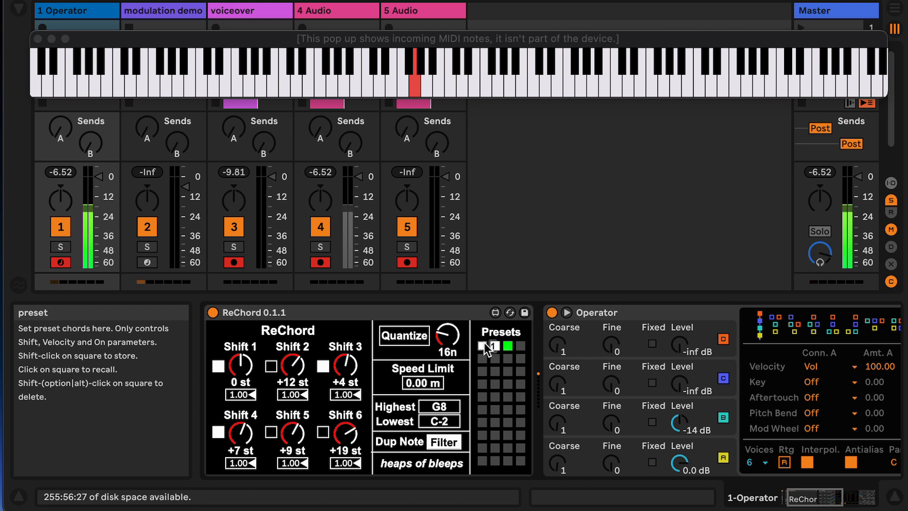
{"action": "left_click", "coordinate": [484, 343]}
{"action": "left_click", "coordinate": [495, 345]}
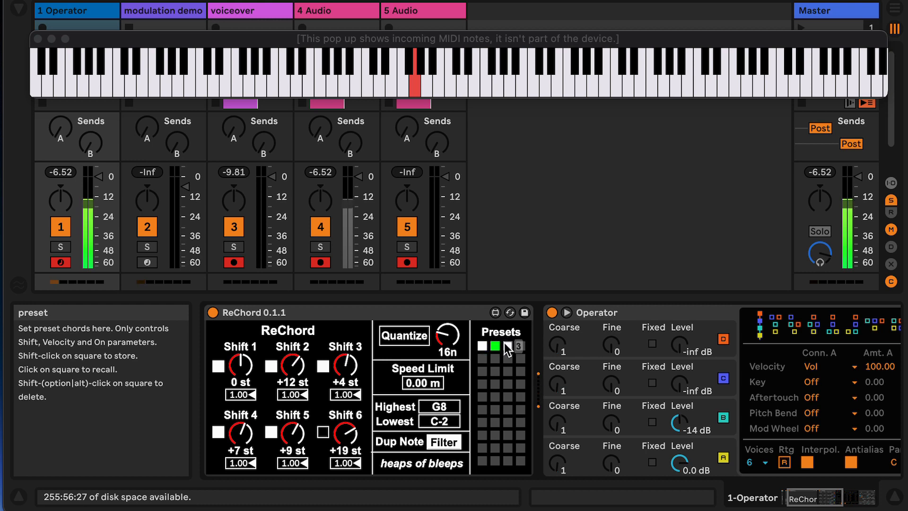
{"action": "left_click", "coordinate": [506, 346]}
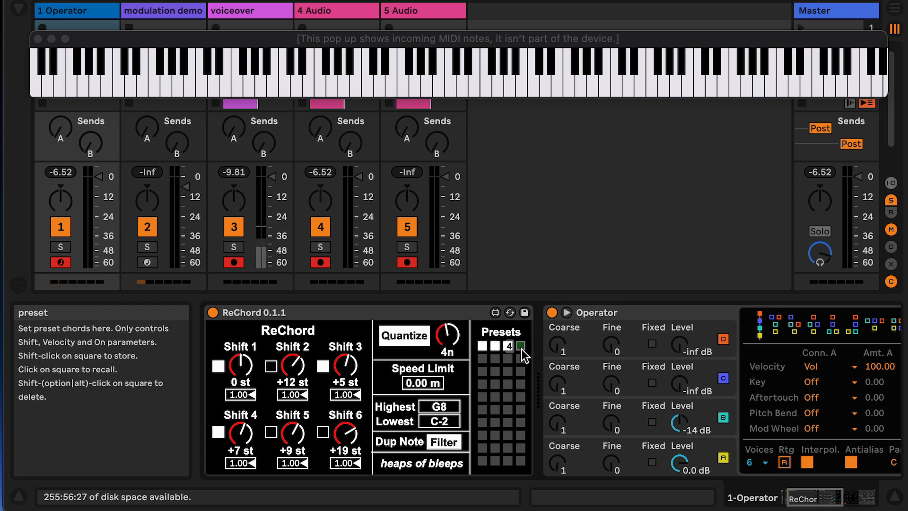
- Store the current chord in the fourth preset slot, and recall the third preset
{"action": "left_click", "coordinate": [522, 346], "text": "shift"}
{"action": "left_click", "coordinate": [508, 346]}
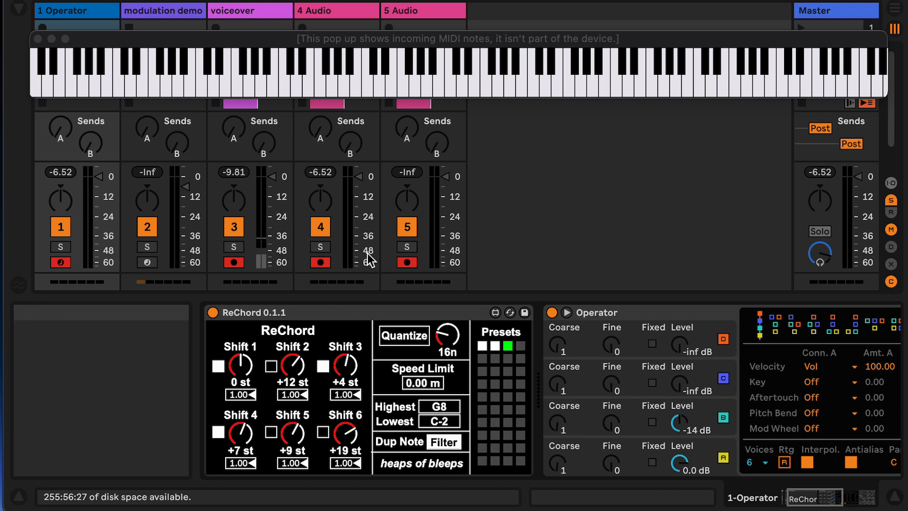
- Turn on Quantize with a 4n quantize speed, and raise Shift 3 to +7 st
{"action": "left_click", "coordinate": [395, 337]}
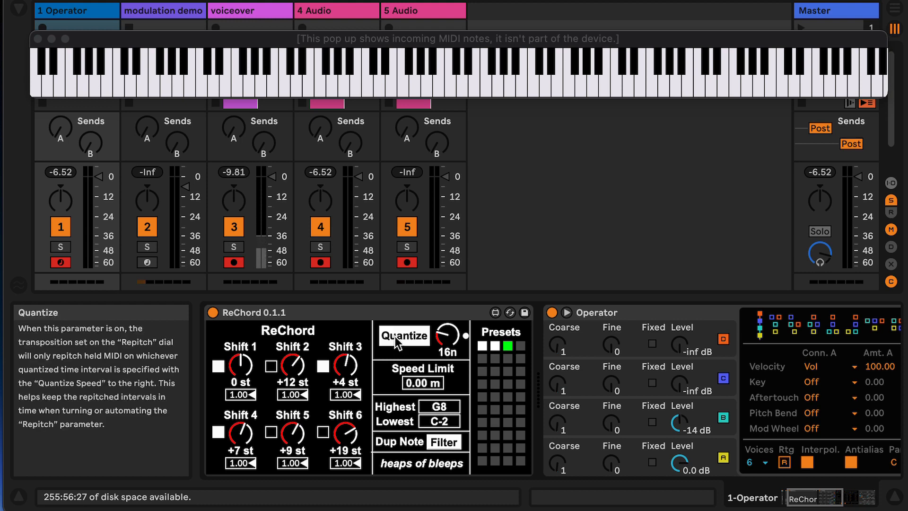
{"action": "mouse_move", "coordinate": [346, 366]}
{"action": "left_mouse_down"}
{"action": "mouse_move", "coordinate": [345, 348]}
{"action": "mouse_move", "coordinate": [346, 386]}
{"action": "mouse_move", "coordinate": [343, 368]}
{"action": "left_mouse_up"}
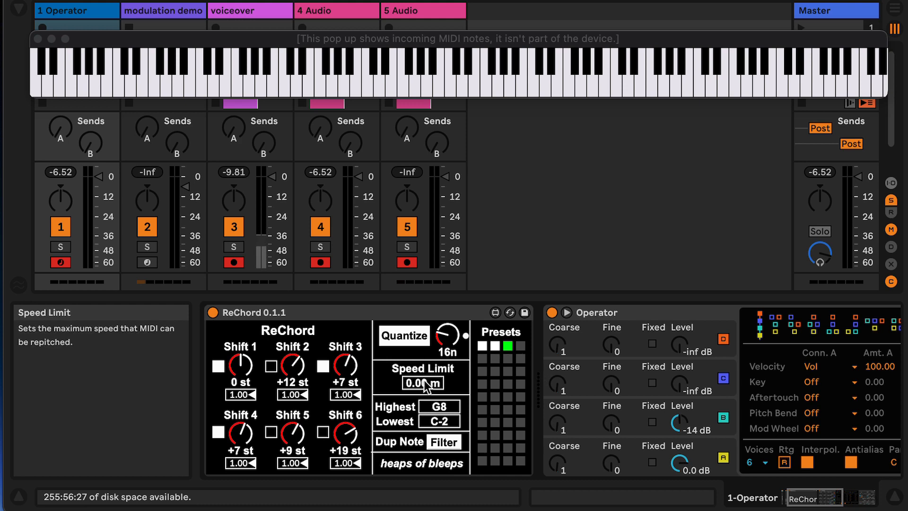
{"action": "left_click_drag", "start_coordinate": [447, 335], "coordinate": [447, 314]}
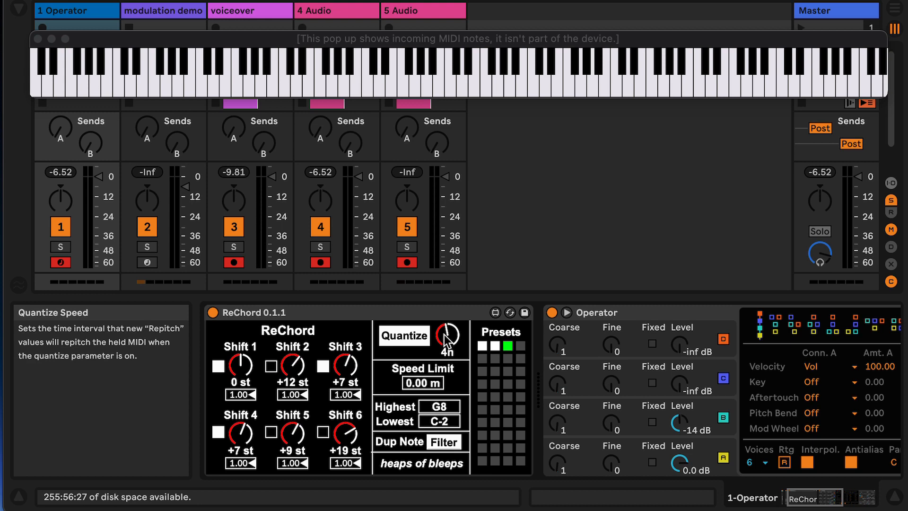
- Sweep Shift 3 down to -20 st, set it to +5 st, and toggle ReChord's Dup Note mode
{"action": "mouse_move", "coordinate": [344, 374]}
{"action": "left_mouse_down"}
{"action": "mouse_move", "coordinate": [344, 402]}
{"action": "mouse_move", "coordinate": [346, 330]}
{"action": "mouse_move", "coordinate": [345, 379]}
{"action": "left_mouse_up"}
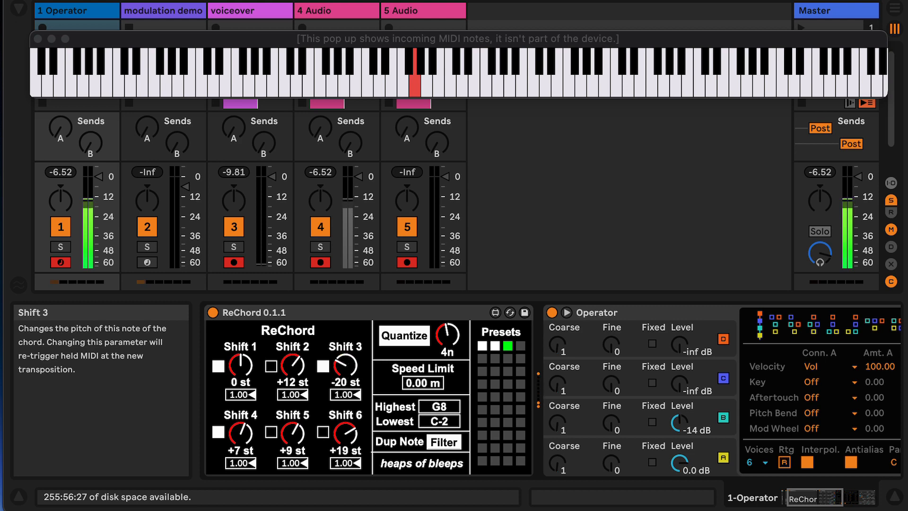
{"action": "double_click", "coordinate": [343, 368]}
{"action": "type", "text": "5"}
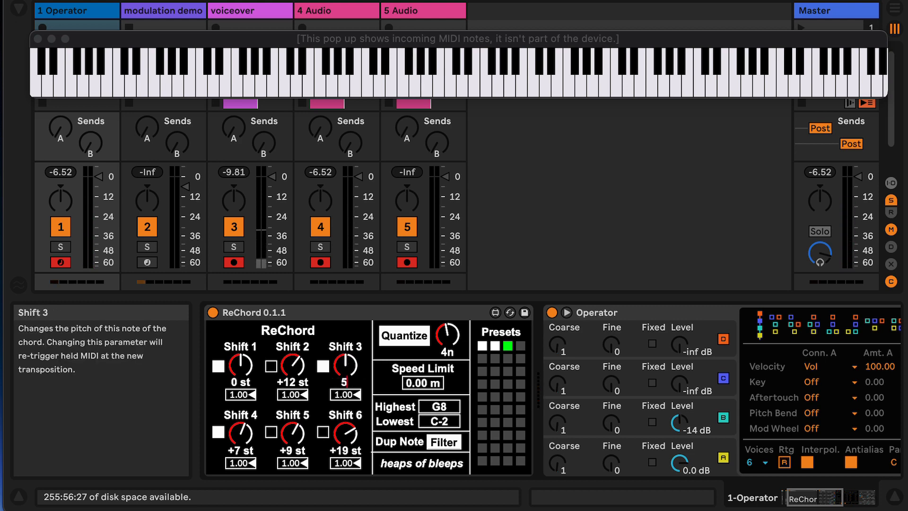
{"action": "key", "text": "Return"}
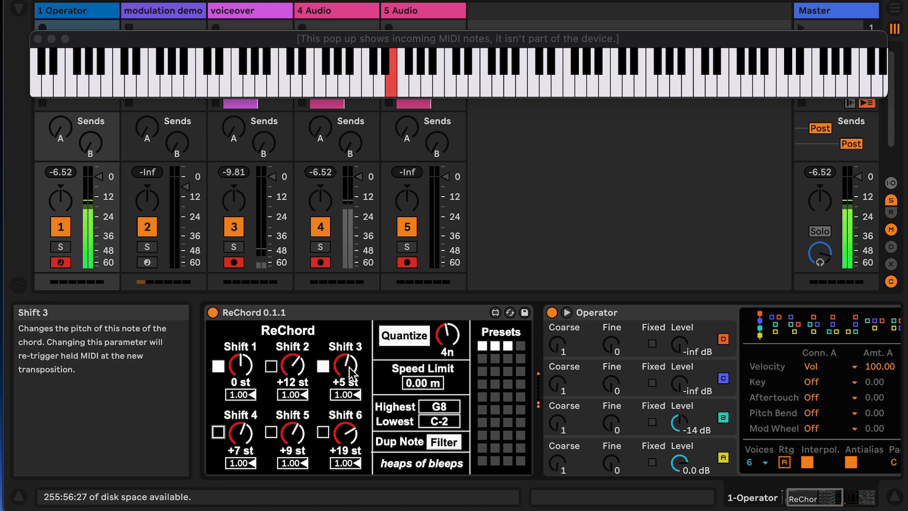
{"action": "left_click", "coordinate": [440, 445]}
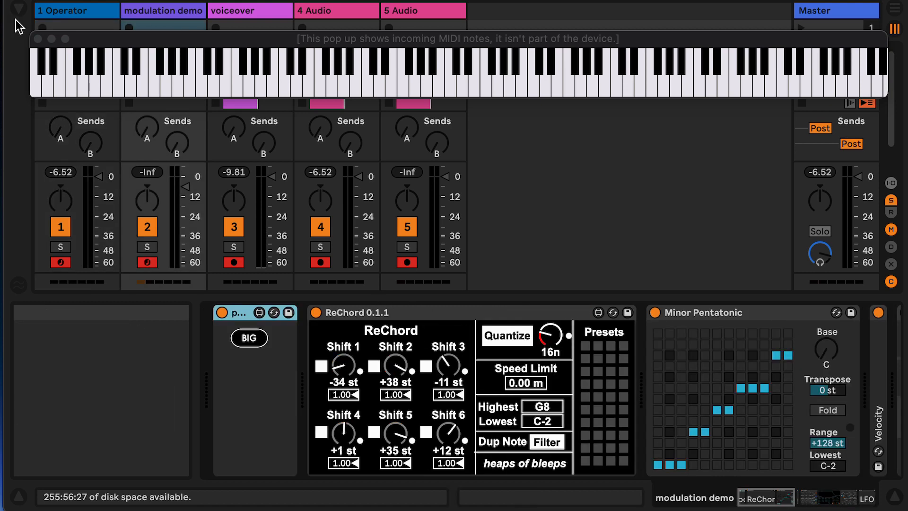
- Close the MIDI keyboard pop-up and open the one belonging to the modulation demo track's popoutmidi device
{"action": "left_click", "coordinate": [38, 39]}
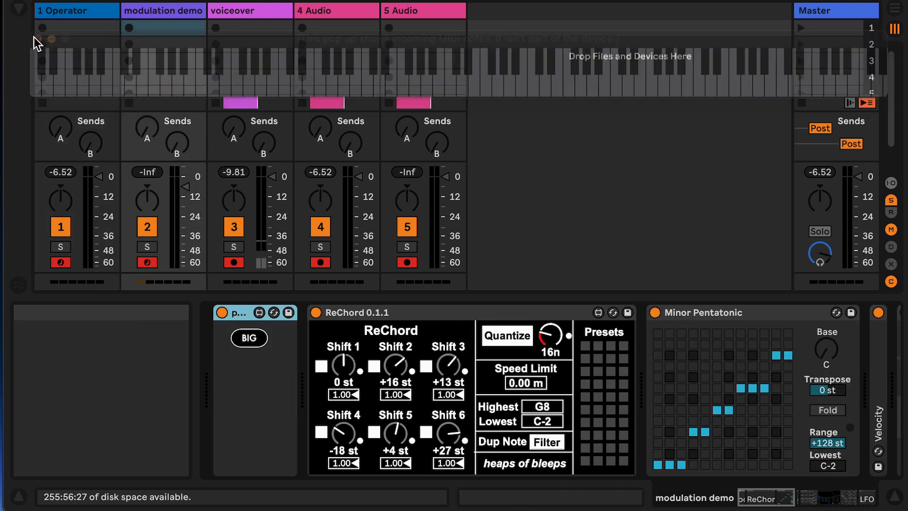
{"action": "left_click", "coordinate": [249, 339]}
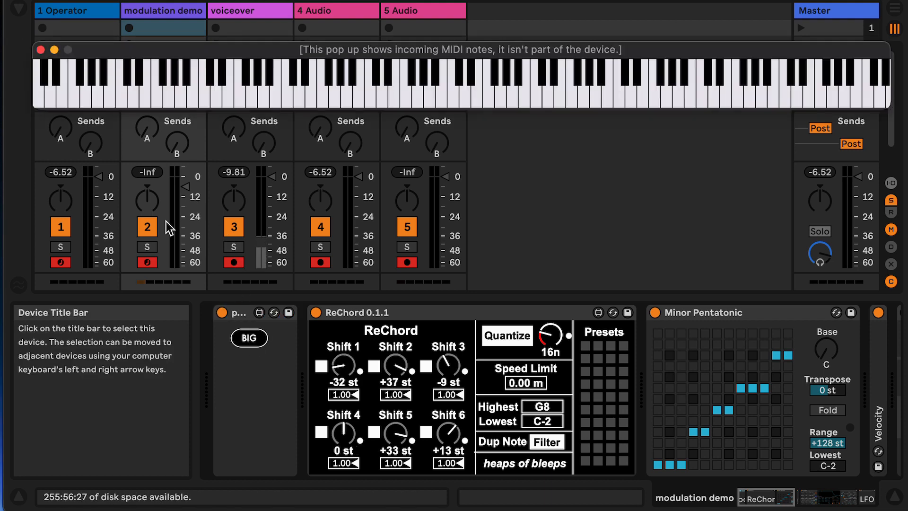
- Disarm the 1 Operator track and collapse the popoutmidi device on the modulation demo track
{"action": "left_click", "coordinate": [163, 7]}
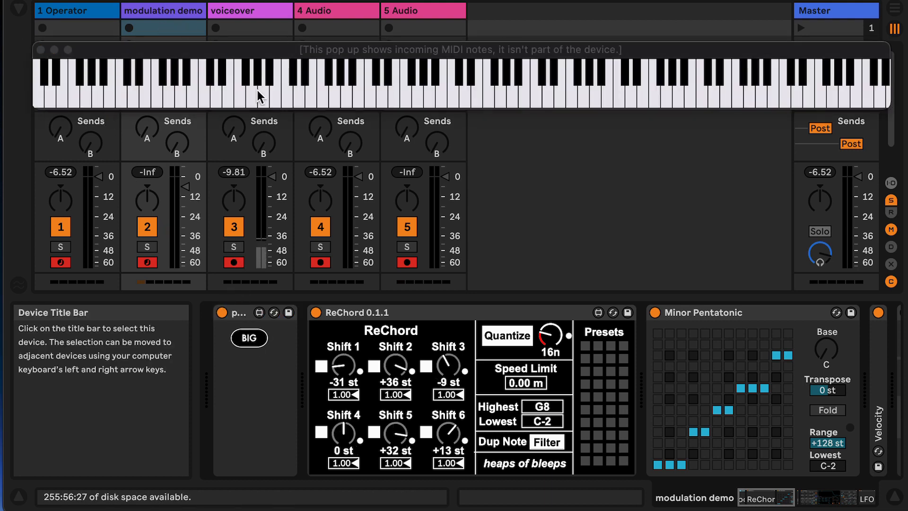
{"action": "left_click", "coordinate": [56, 260]}
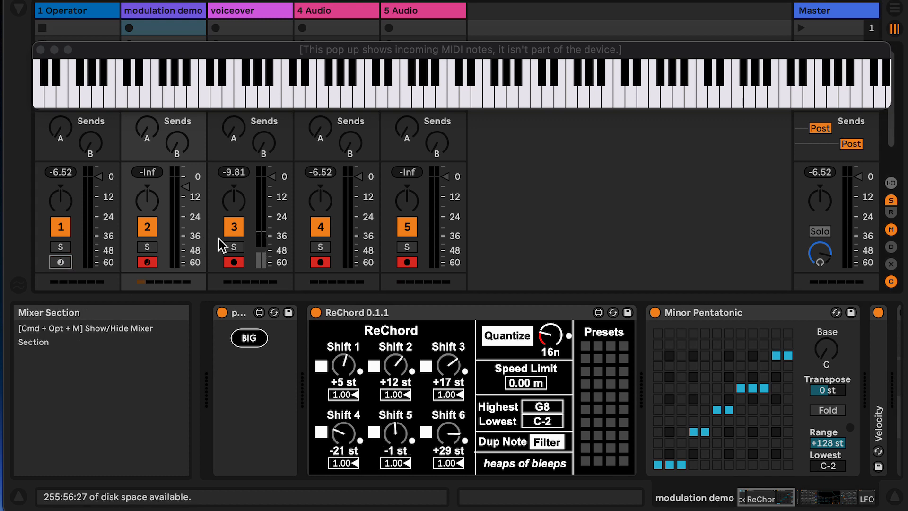
{"action": "left_click", "coordinate": [242, 313]}
{"action": "double_click", "coordinate": [241, 308]}
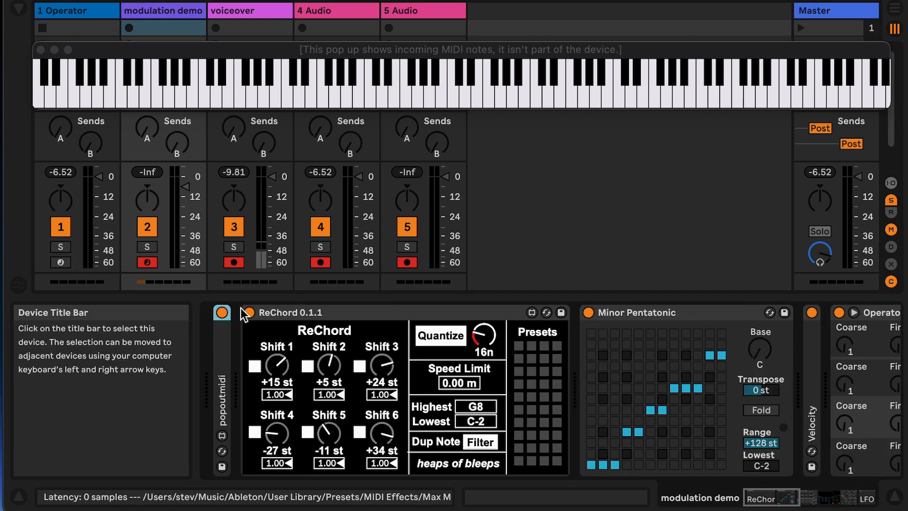
- Examine the LFO's Multimap assignments to ReChord's six Shift parameters, hide them again, and return to ReChord
{"action": "scroll", "coordinate": [516, 381], "scroll_direction": "right", "scroll_amount": 15}
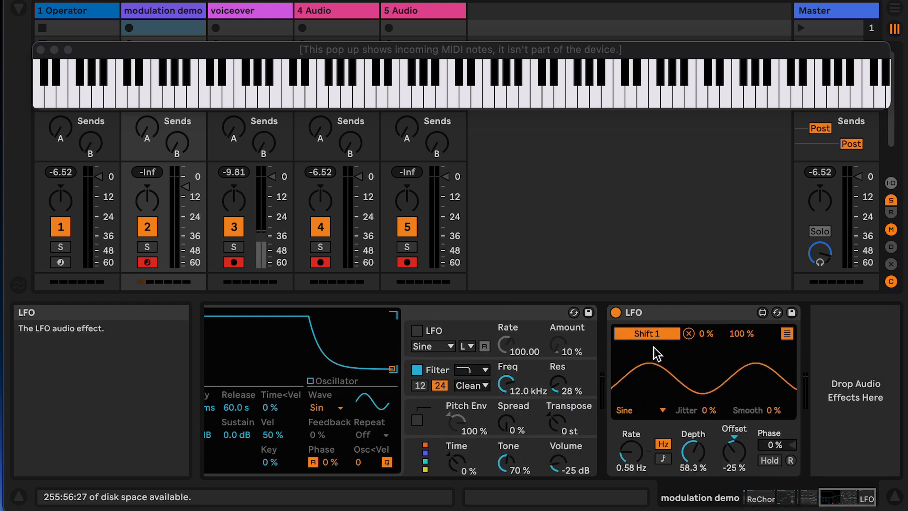
{"action": "left_click", "coordinate": [787, 334]}
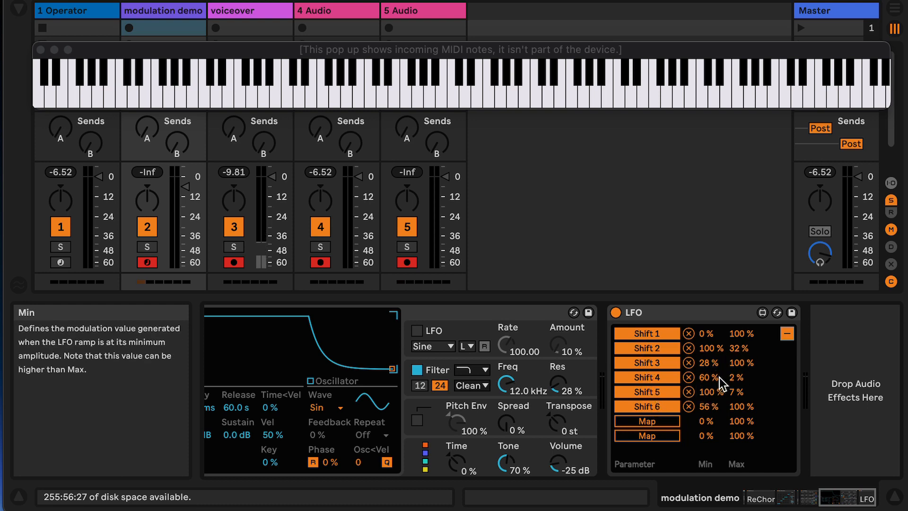
{"action": "left_click", "coordinate": [787, 334]}
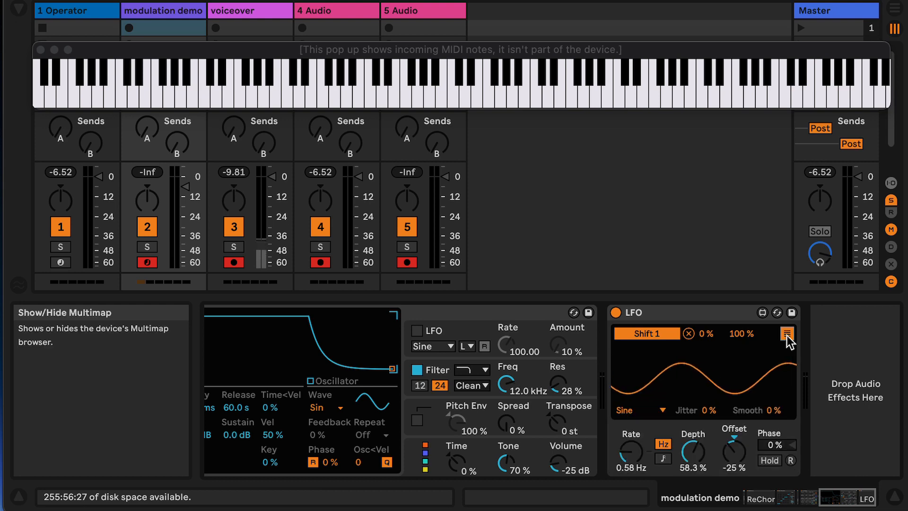
{"action": "scroll", "coordinate": [730, 372], "scroll_direction": "left", "scroll_amount": 10}
{"action": "scroll", "coordinate": [731, 372], "scroll_direction": "left", "scroll_amount": 6}
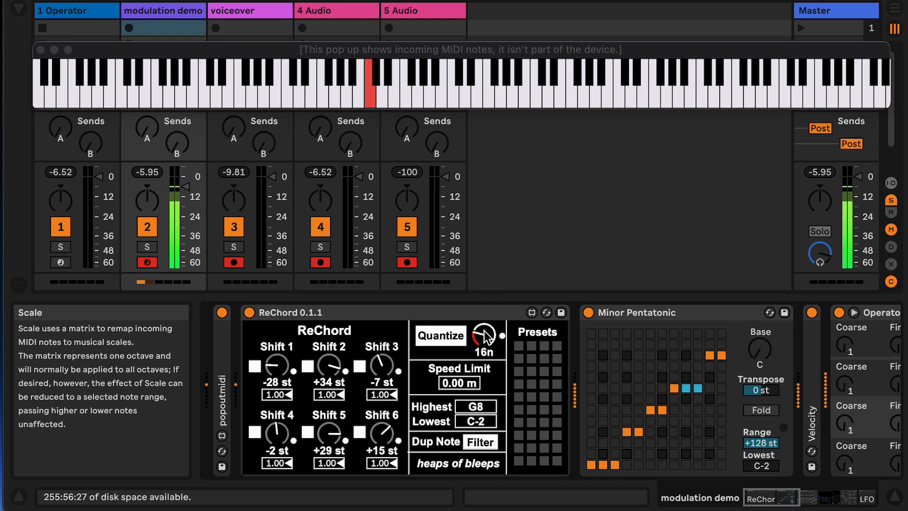
- Change ReChord's quantize speed to 4n and afterward to 32n while the LFO modulates the chord
{"action": "left_click_drag", "start_coordinate": [482, 331], "coordinate": [482, 306]}
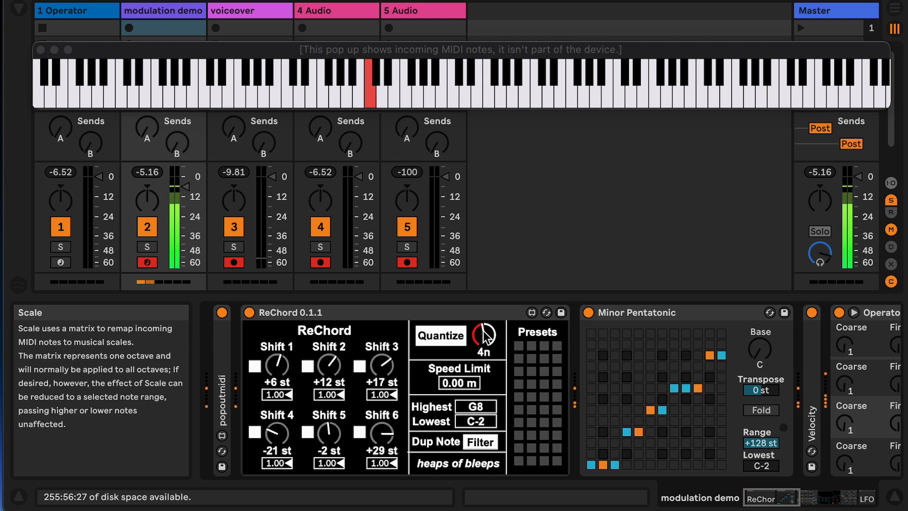
{"action": "left_click_drag", "start_coordinate": [486, 335], "coordinate": [486, 355]}
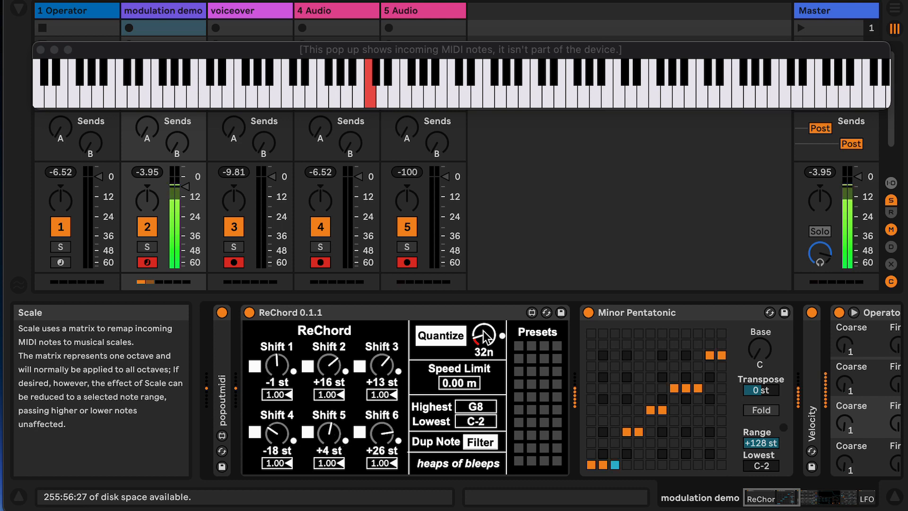
- Turn off Quantize and bring ReChord's Speed Limit down to 0.00 ms
{"action": "left_click", "coordinate": [456, 340]}
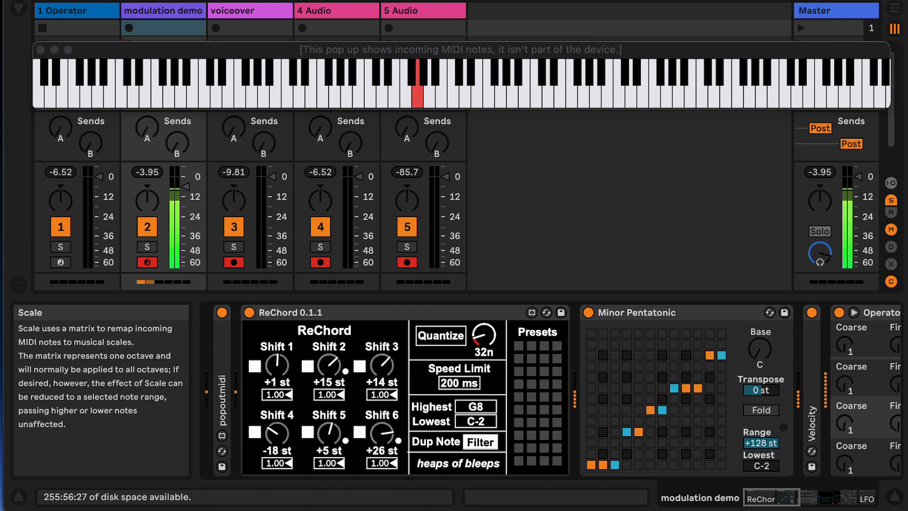
{"action": "left_click_drag", "start_coordinate": [457, 380], "coordinate": [457, 420]}
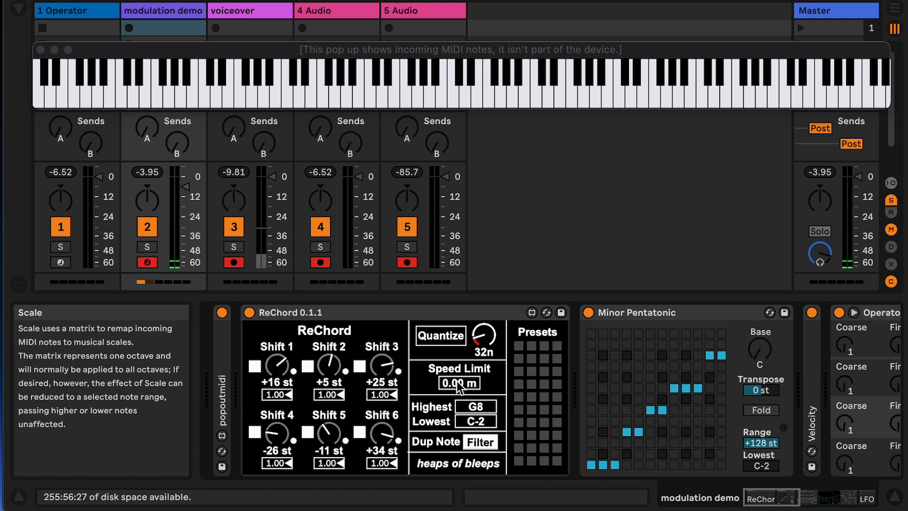
- Turn Quantize back on in ReChord and set the quantize speed to 4n
{"action": "left_click", "coordinate": [426, 339]}
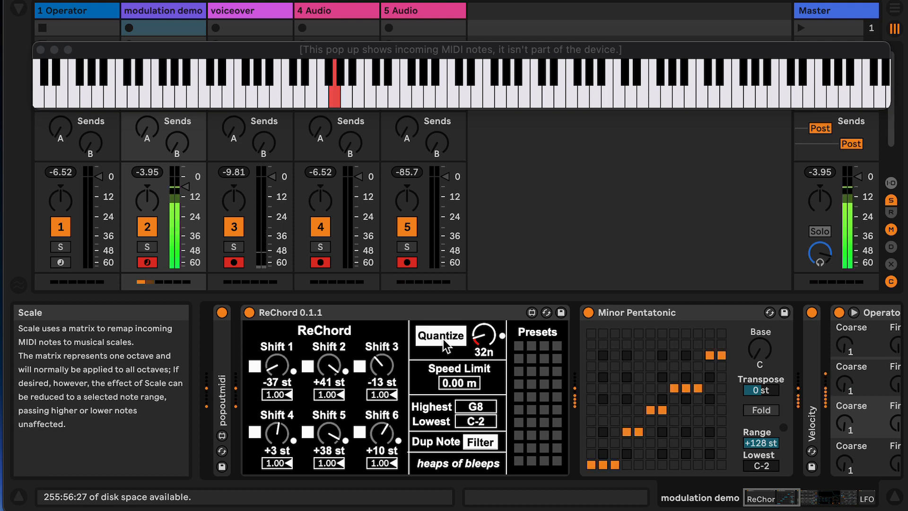
{"action": "left_click_drag", "start_coordinate": [479, 335], "coordinate": [480, 306]}
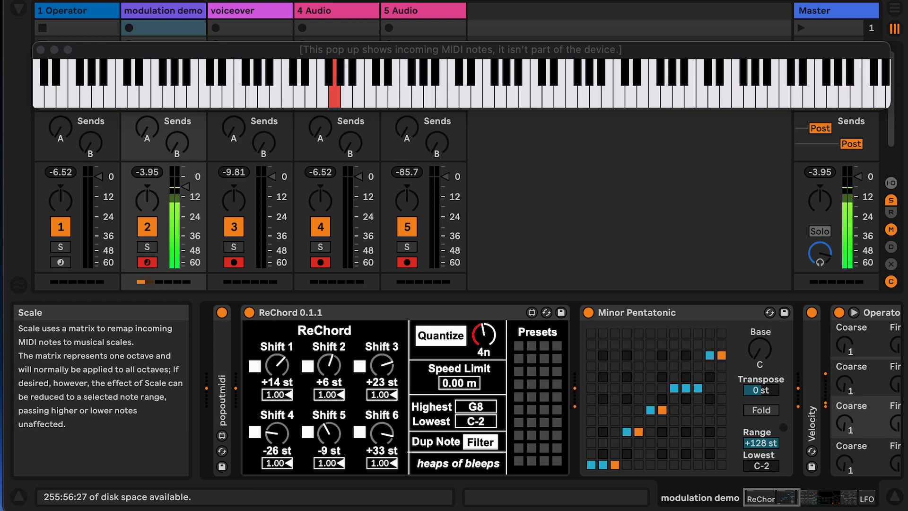